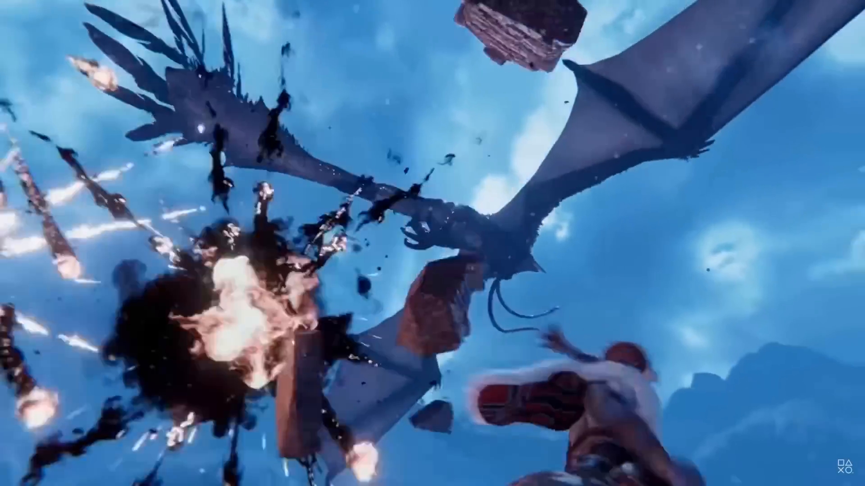
scroll(432, 255, down, 1)
scroll(433, 254, down, 1)
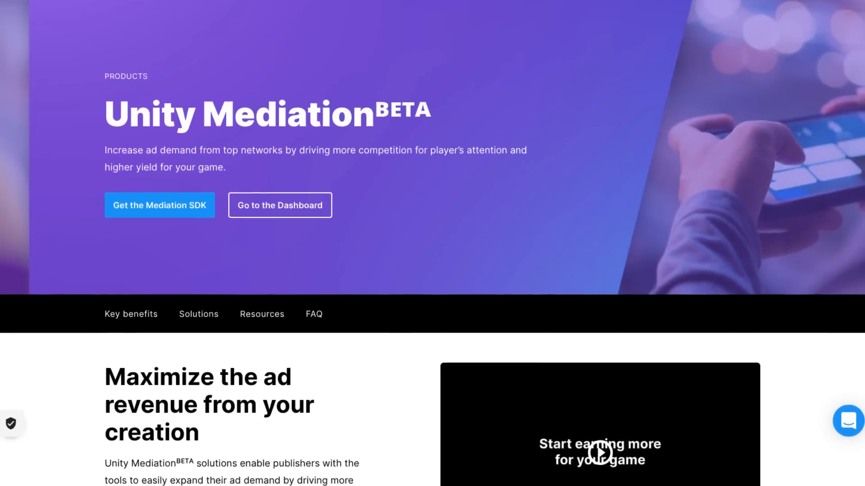
scroll(432, 254, down, 1)
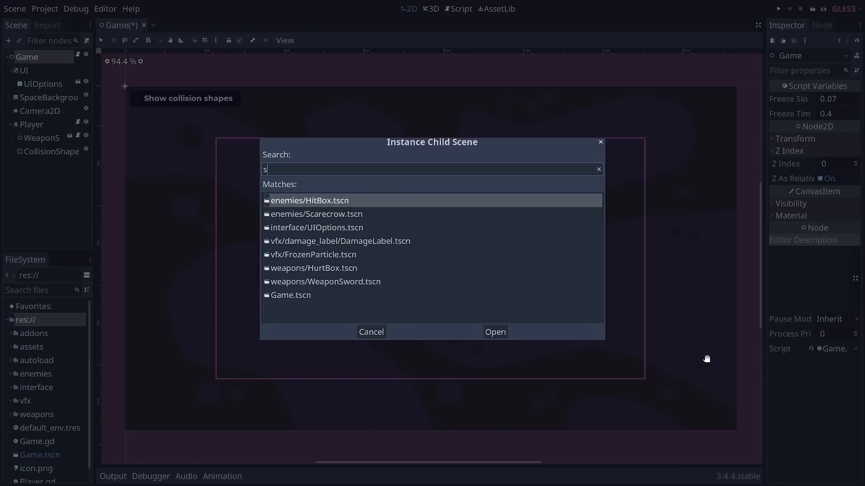
Add Scarecrow.tscn as a child instance and run the game to try the scarecrows.
key(Return)
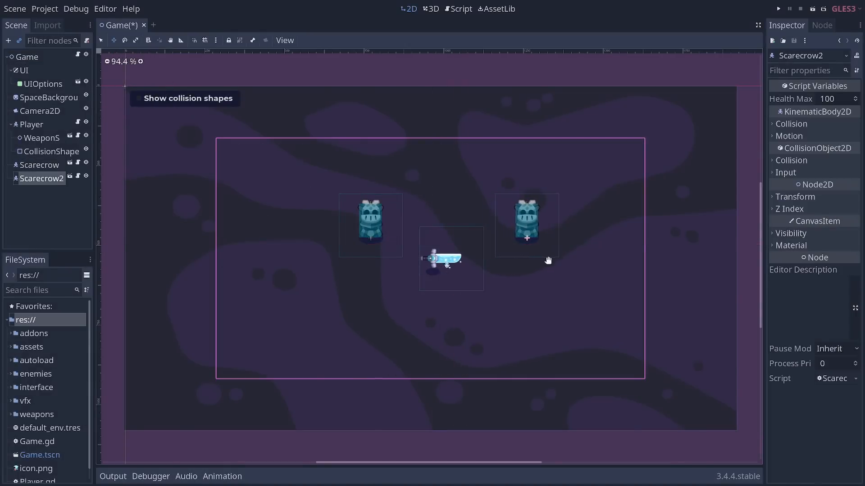
key(F6)
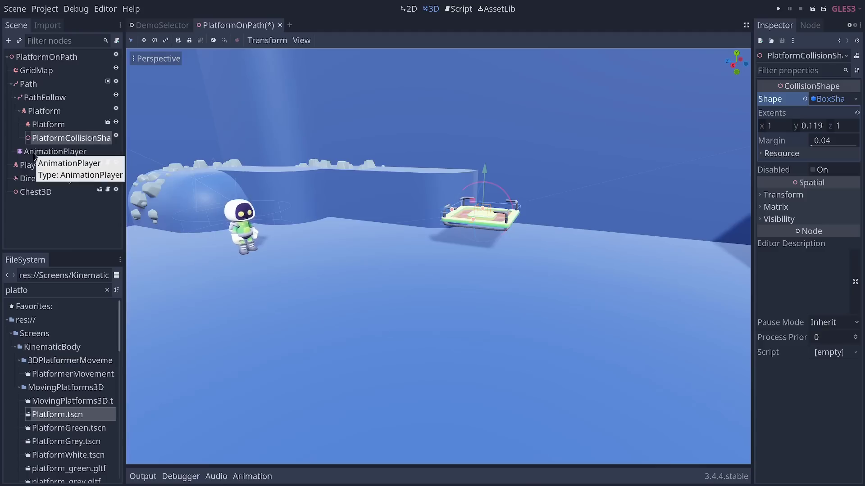
Select the AnimationPlayer and play the Shockwave animation, then run the example code.
click(35, 154)
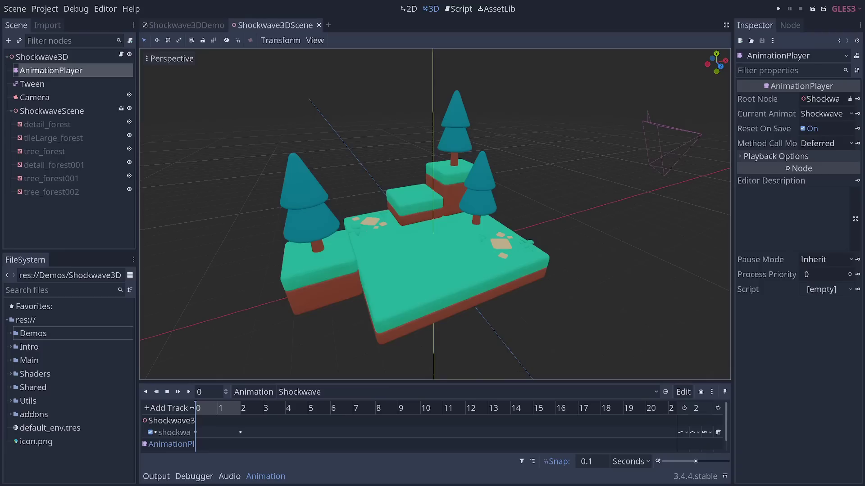
key(shift+d)
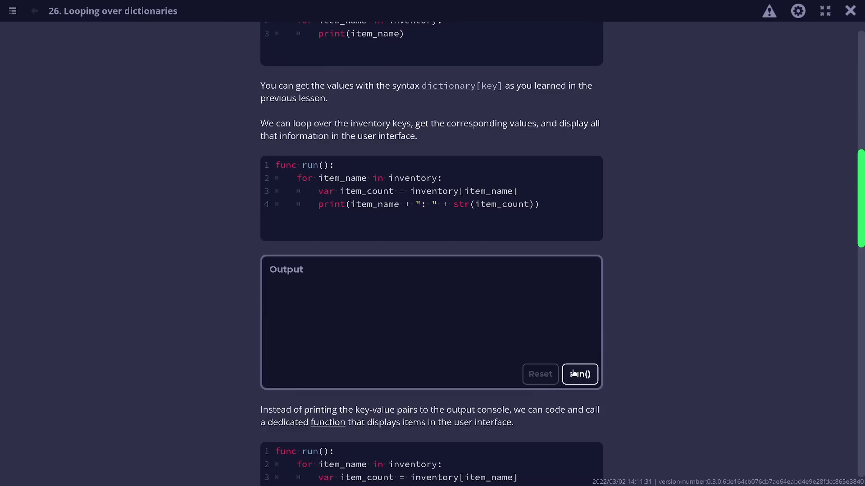
click(573, 374)
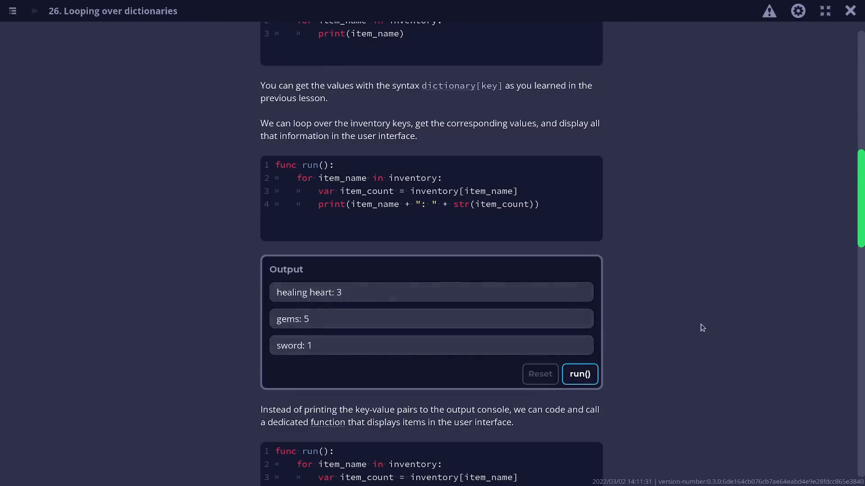
scroll(702, 307, down, 3)
scroll(700, 304, down, 3)
scroll(696, 297, down, 1)
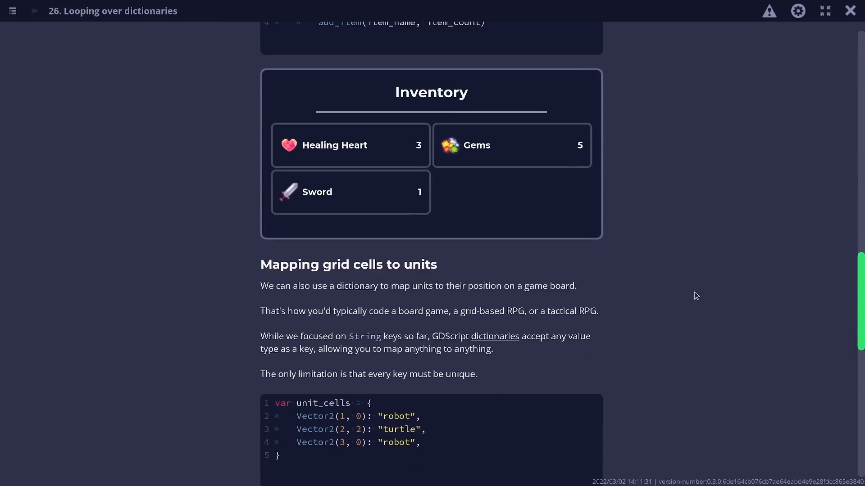
scroll(695, 296, down, 1)
scroll(696, 296, down, 2)
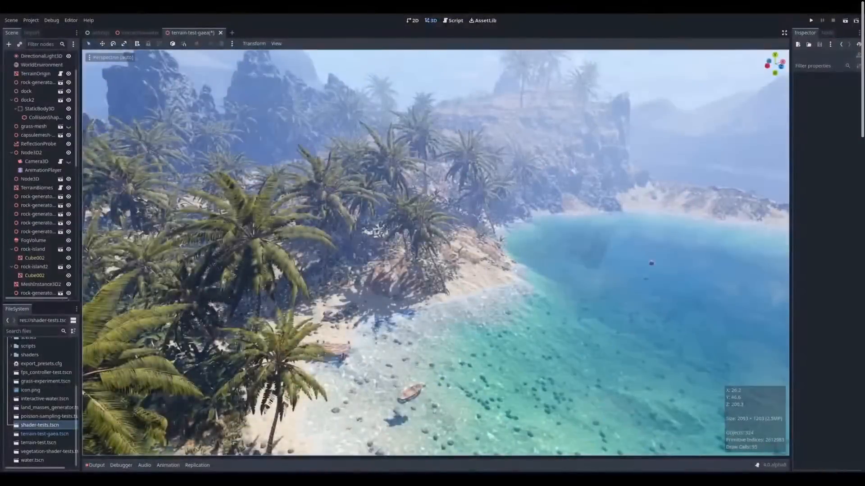
scroll(443, 258, up, 2)
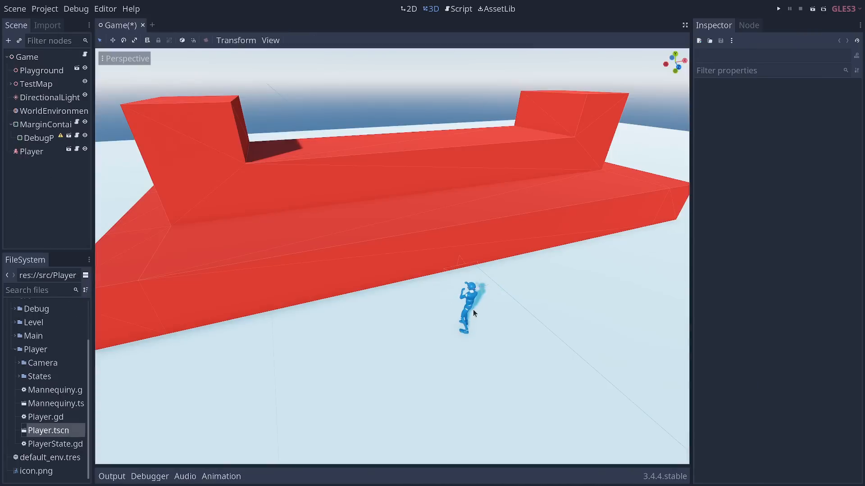
Select the Player node, center the 3D view on it, and edit the grass material's shader.
click(473, 308)
key(f)
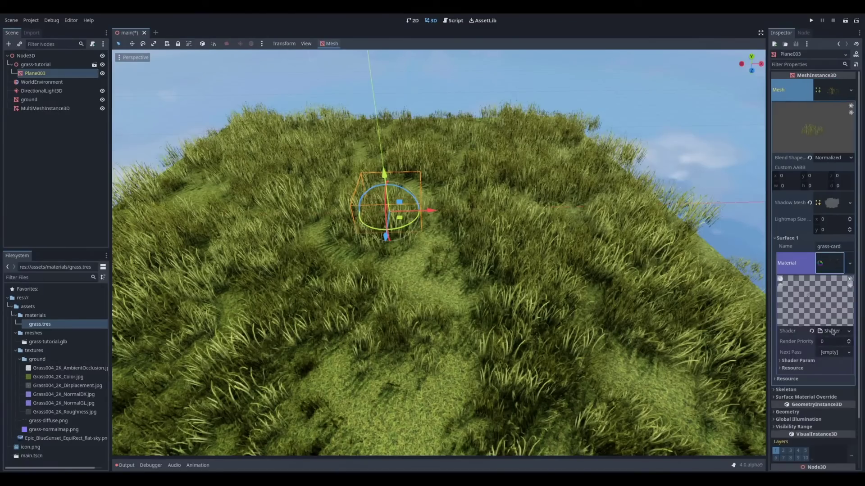
click(833, 331)
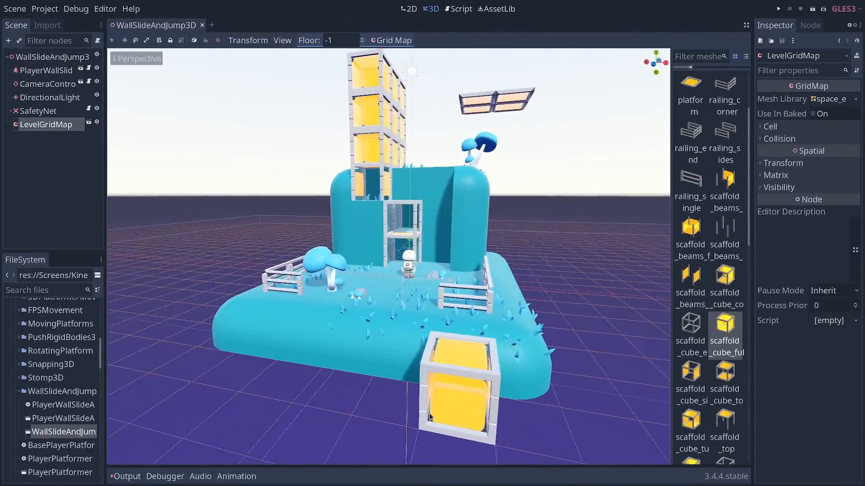
Split the 3D view into perspective and top views, then switch to the AssetLib browser.
key(ctrl+2)
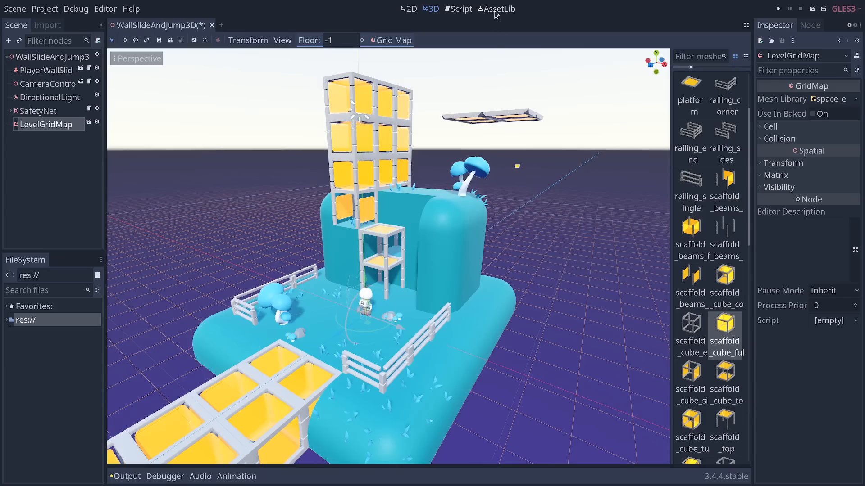
click(495, 10)
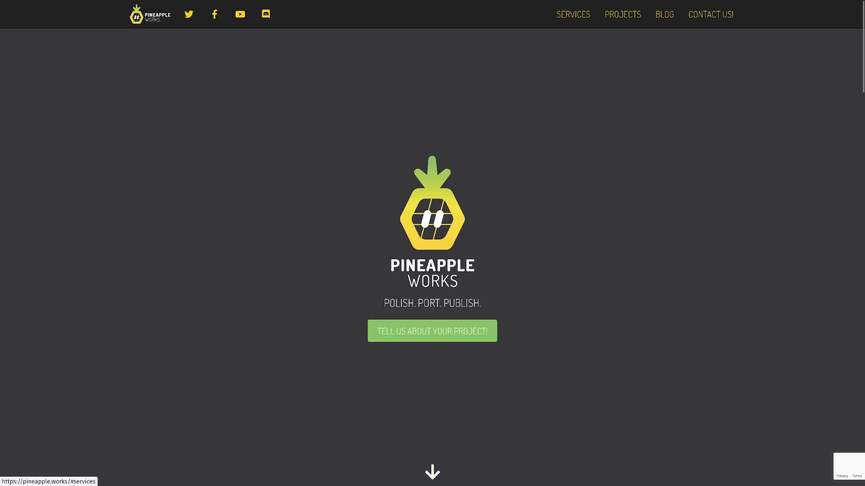
scroll(432, 271, down, 5)
scroll(432, 271, down, 3)
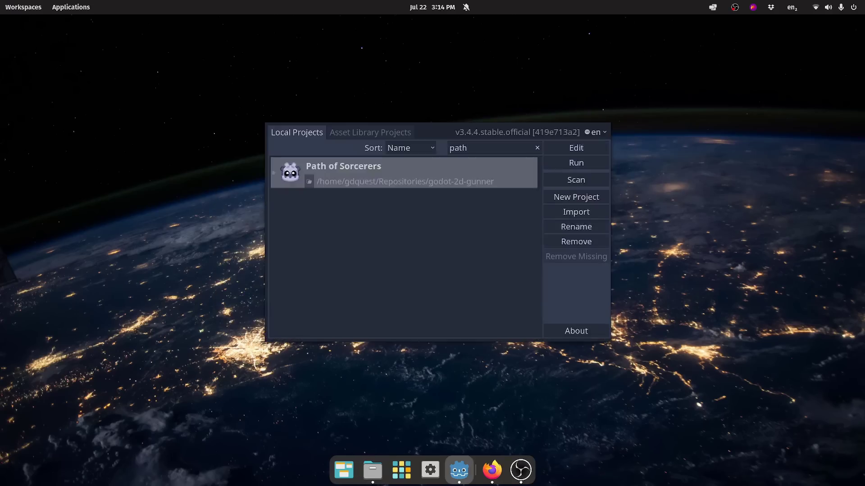
Open the selected Godot project from the project manager.
key(Return)
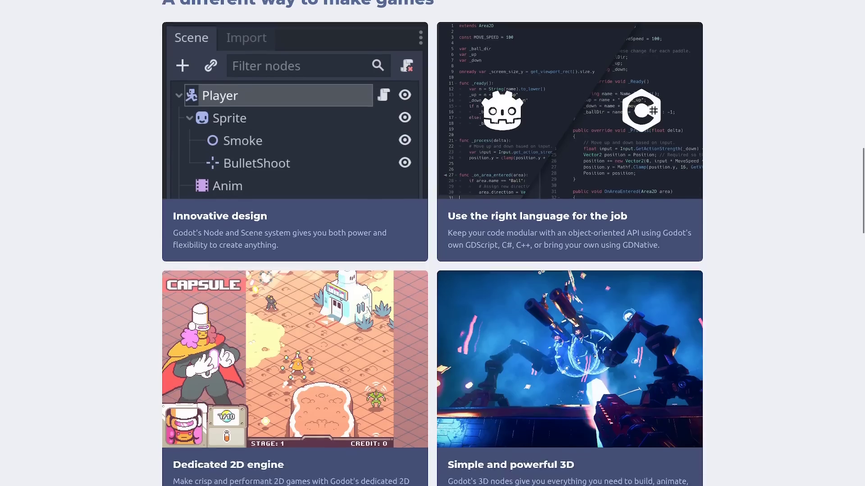
scroll(433, 243, down, 5)
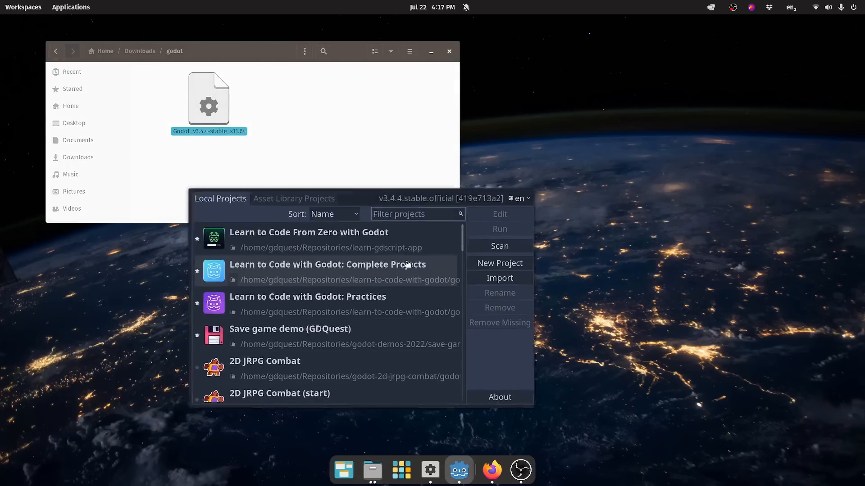
Open the 'Learn to Code with Godot: Complete Projects' project from the Local Projects list.
double_click(443, 197)
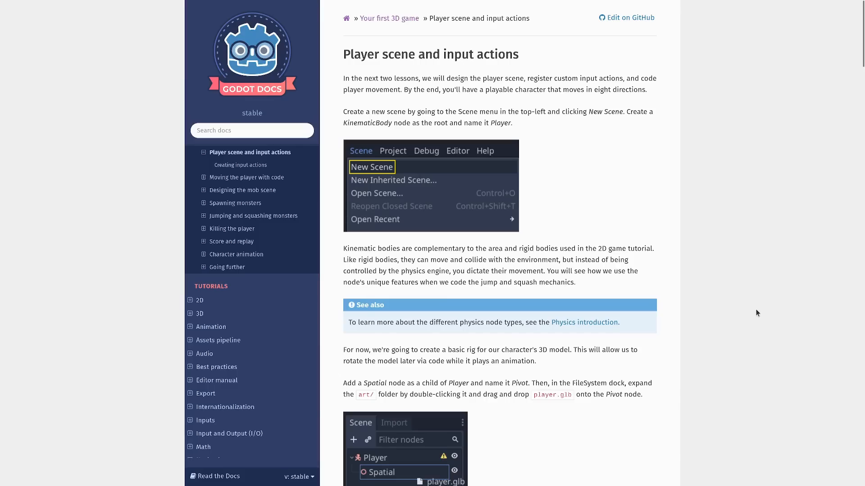
scroll(756, 311, down, 5)
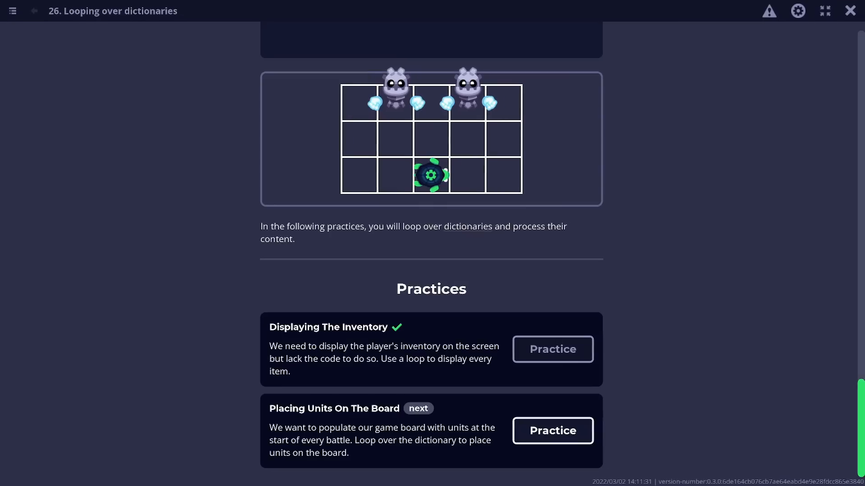
Start the Placing Units On The Board practice and run its code with F5.
click(552, 430)
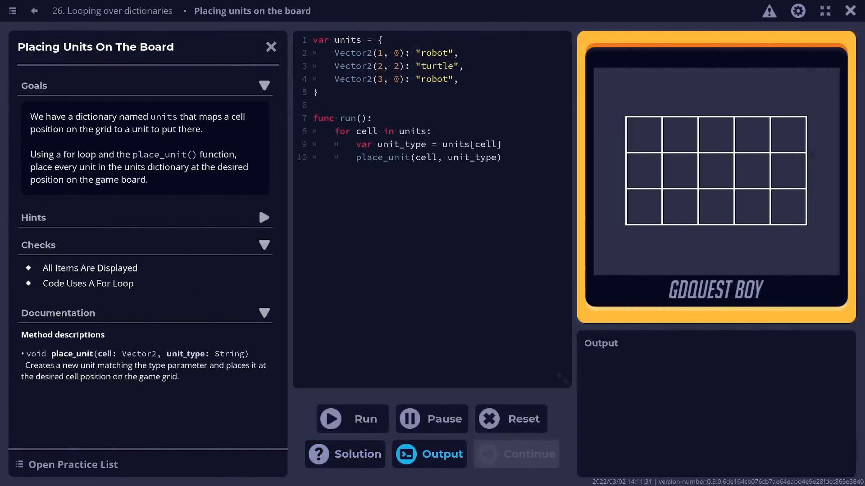
key(F5)
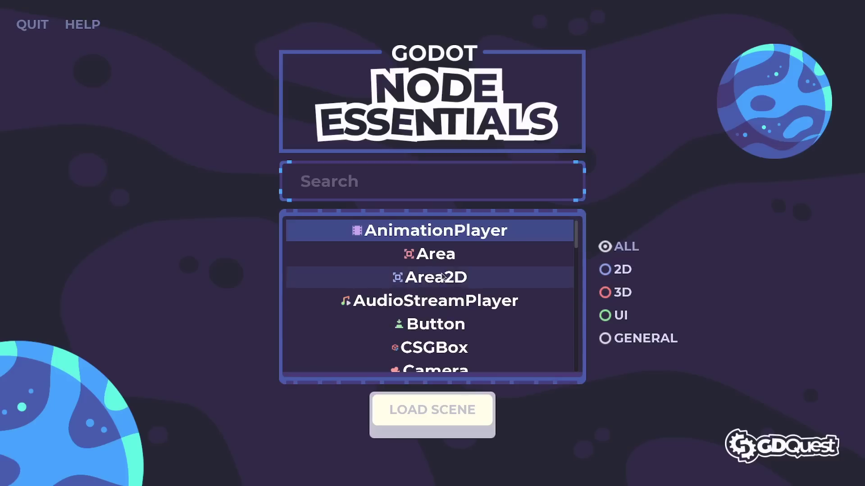
Open the Area2D demo, advance to the coins slide and fly the ship toward the coins.
double_click(442, 277)
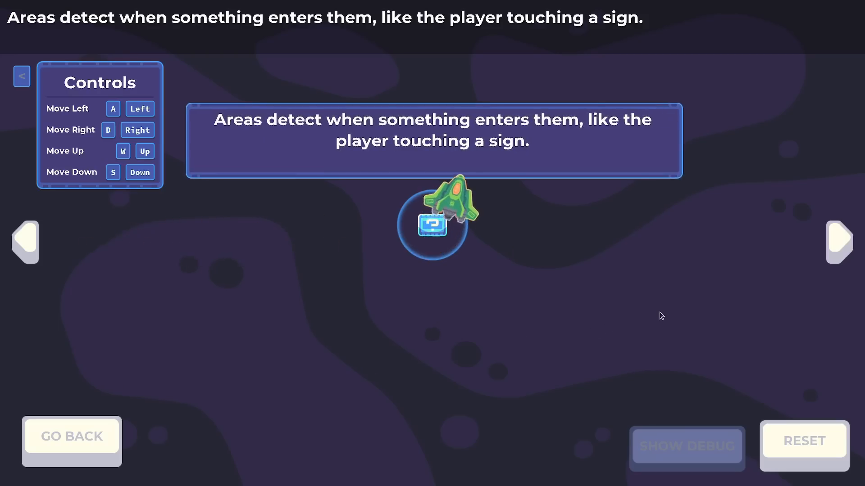
click(840, 242)
key(Right)
key(Down)
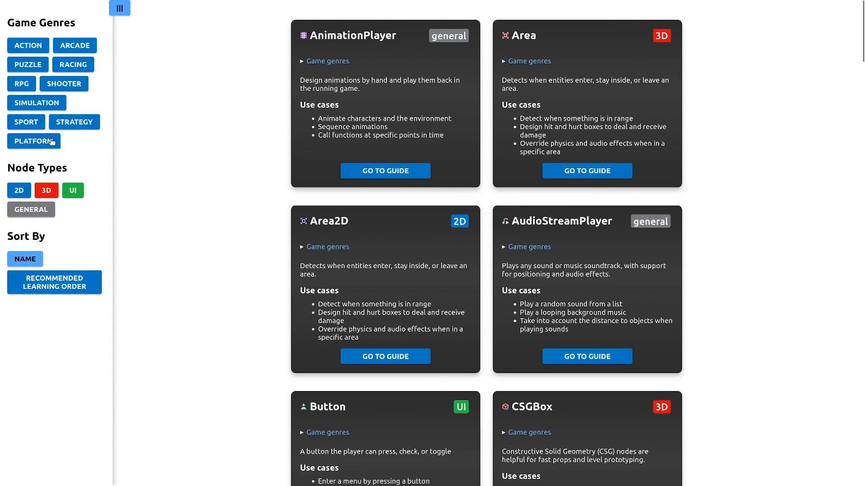
Filter the node cards to 2D, then to only 3D nodes (Area, CSGBox, Camera, GridMap).
click(22, 193)
click(51, 196)
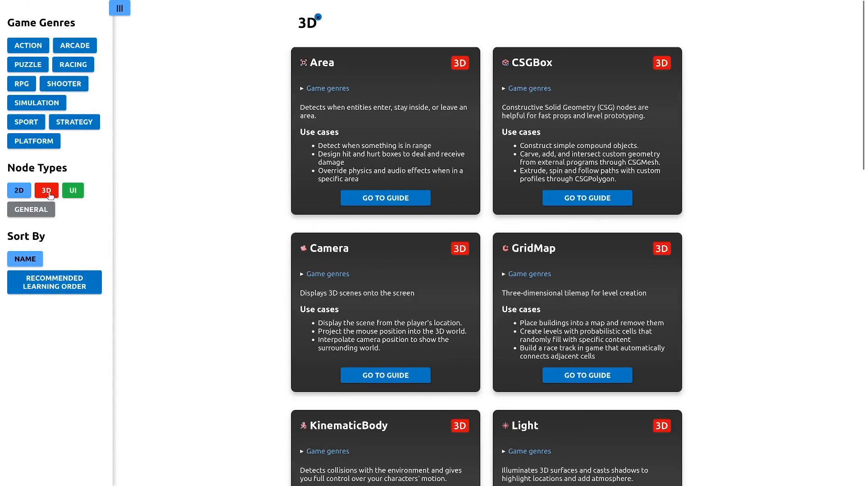